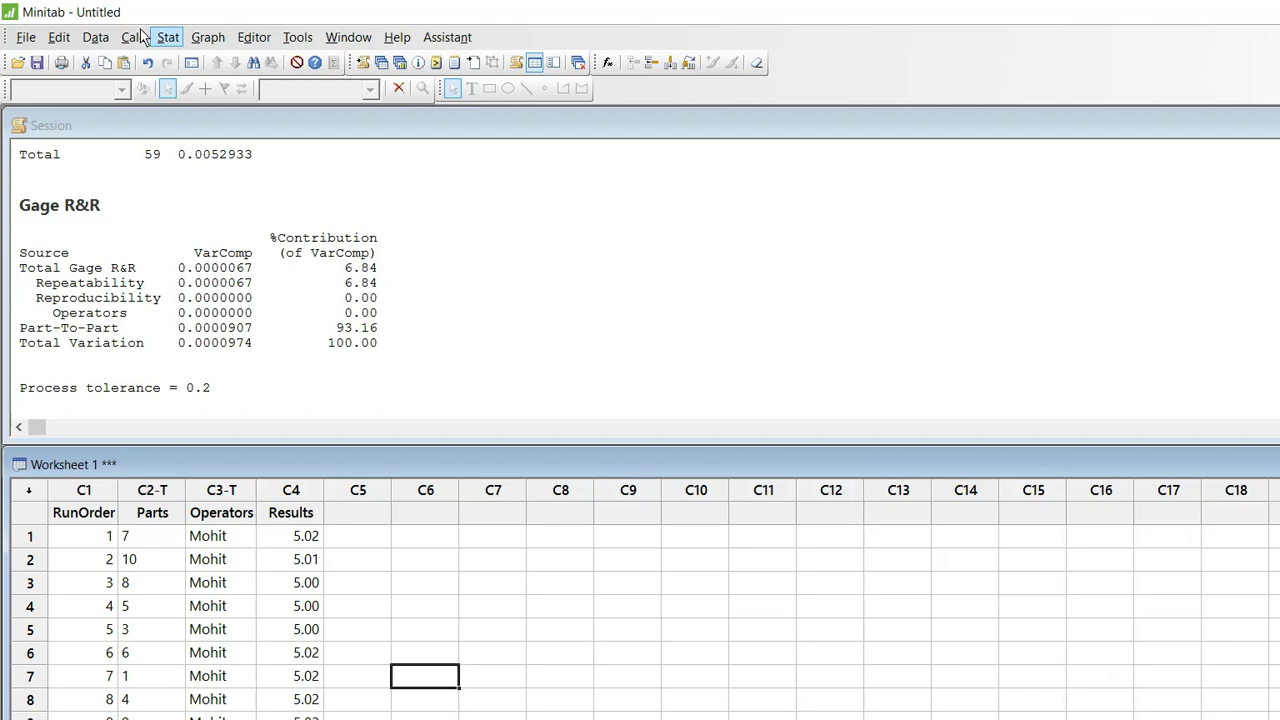
Create a Gage R&R study worksheet with 10 parts, 3 operators and 2 replicates (60 runs).
click(145, 37)
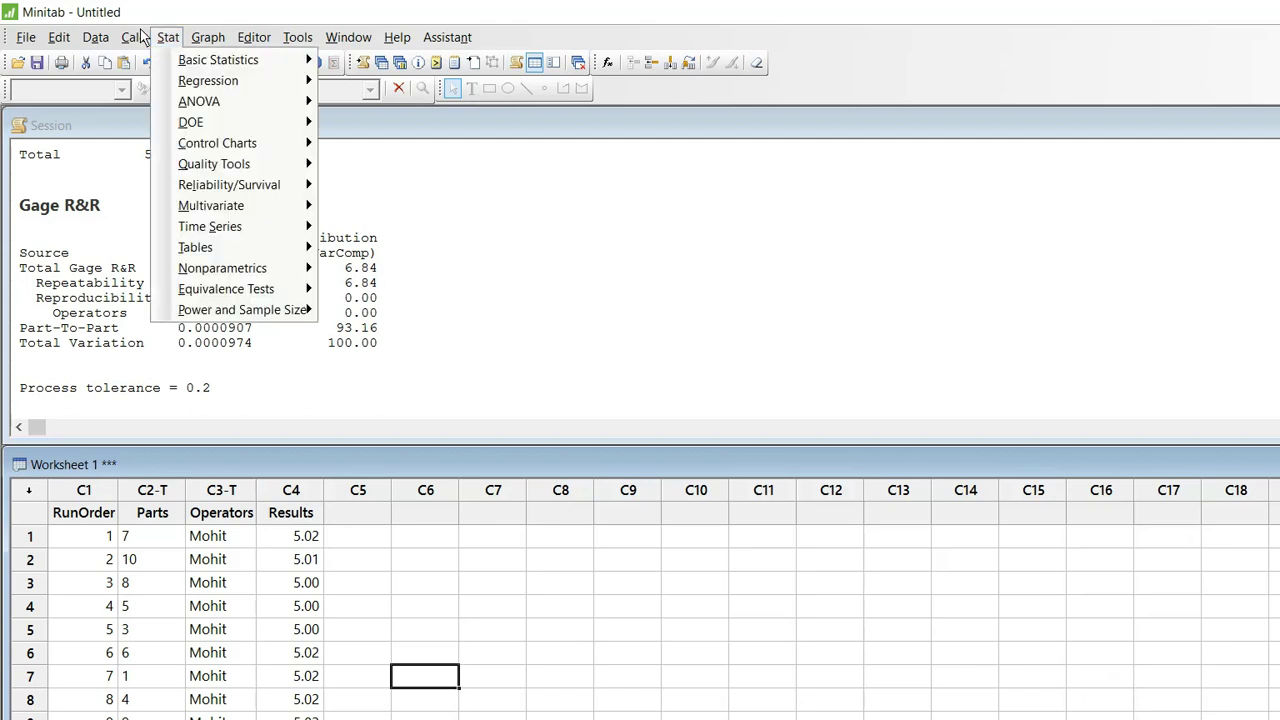
mouse_move(160, 163)
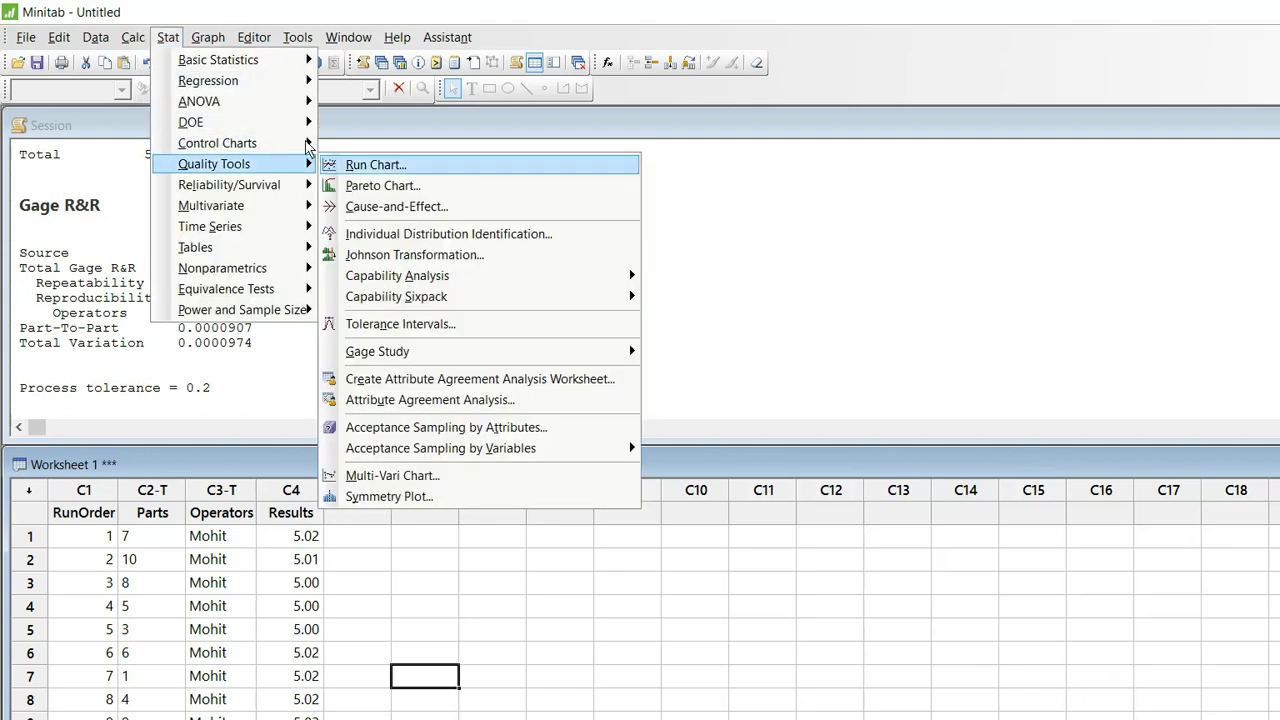
mouse_move(480, 351)
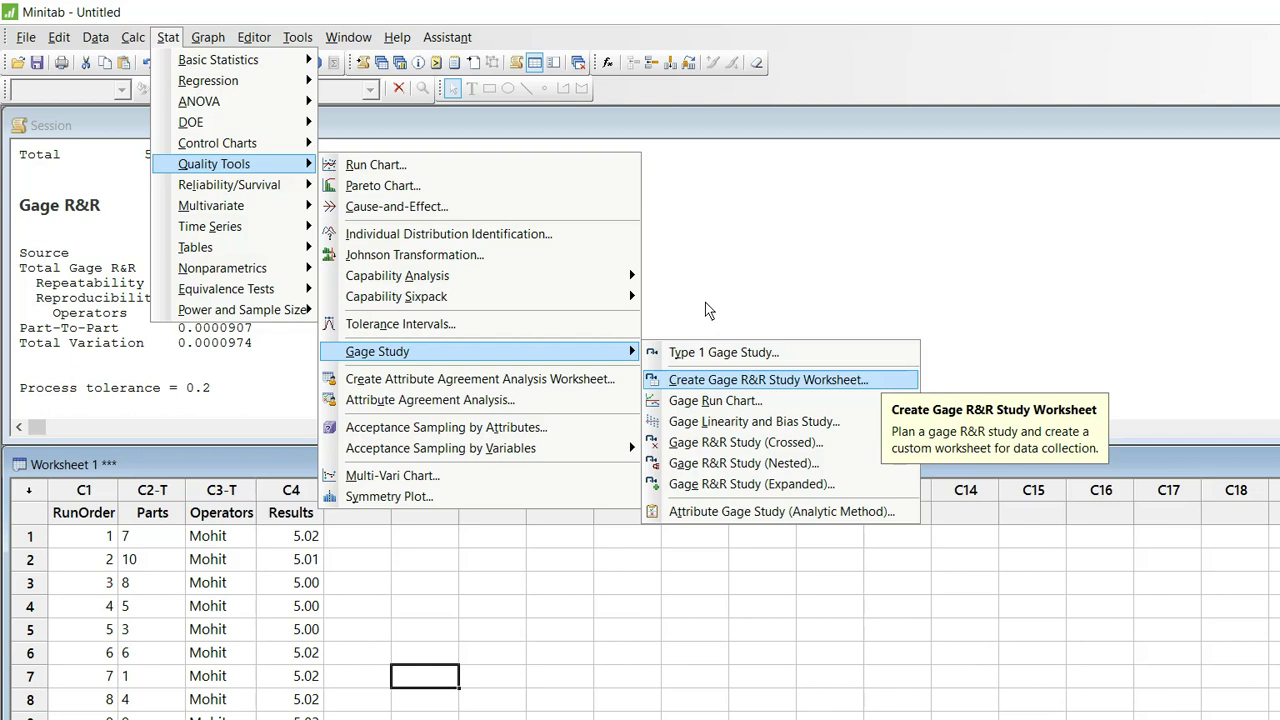
key(Return)
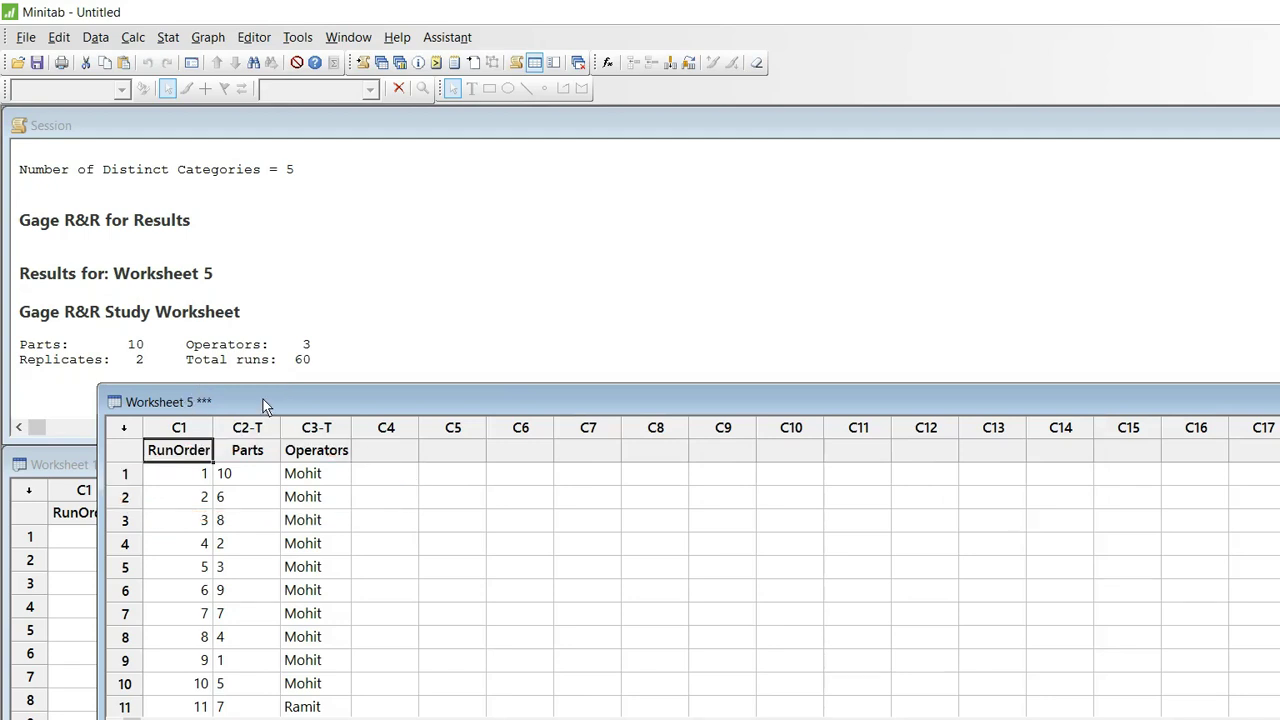
Review Worksheet 5's randomized run order, then close it without saving.
scroll(320, 455, down, 5)
scroll(320, 455, down, 14)
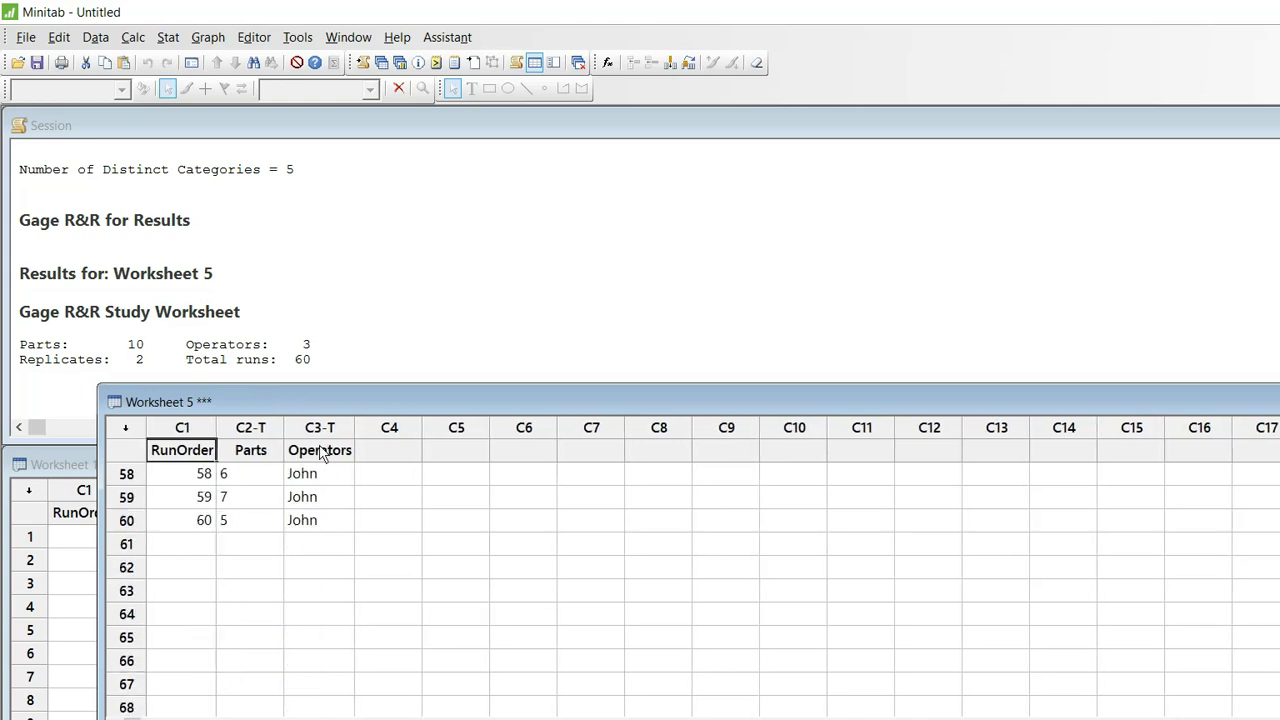
scroll(296, 433, up, 13)
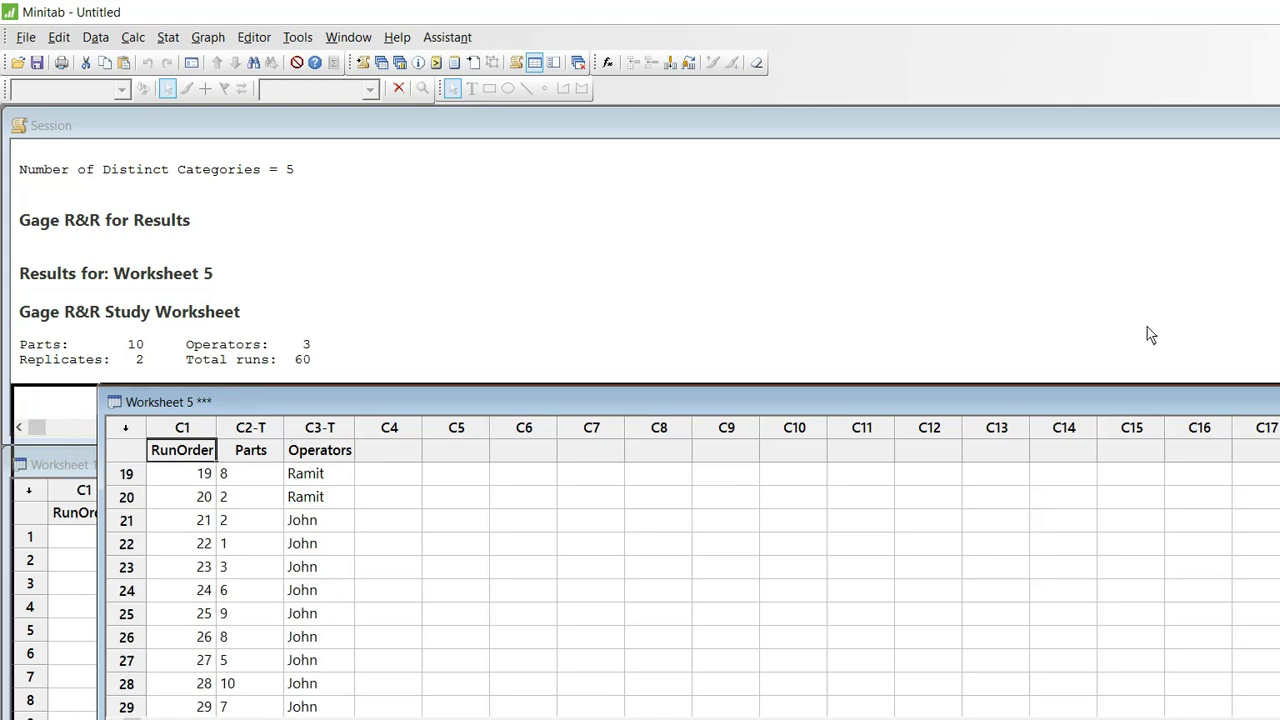
key(ctrl+F4)
key(n)
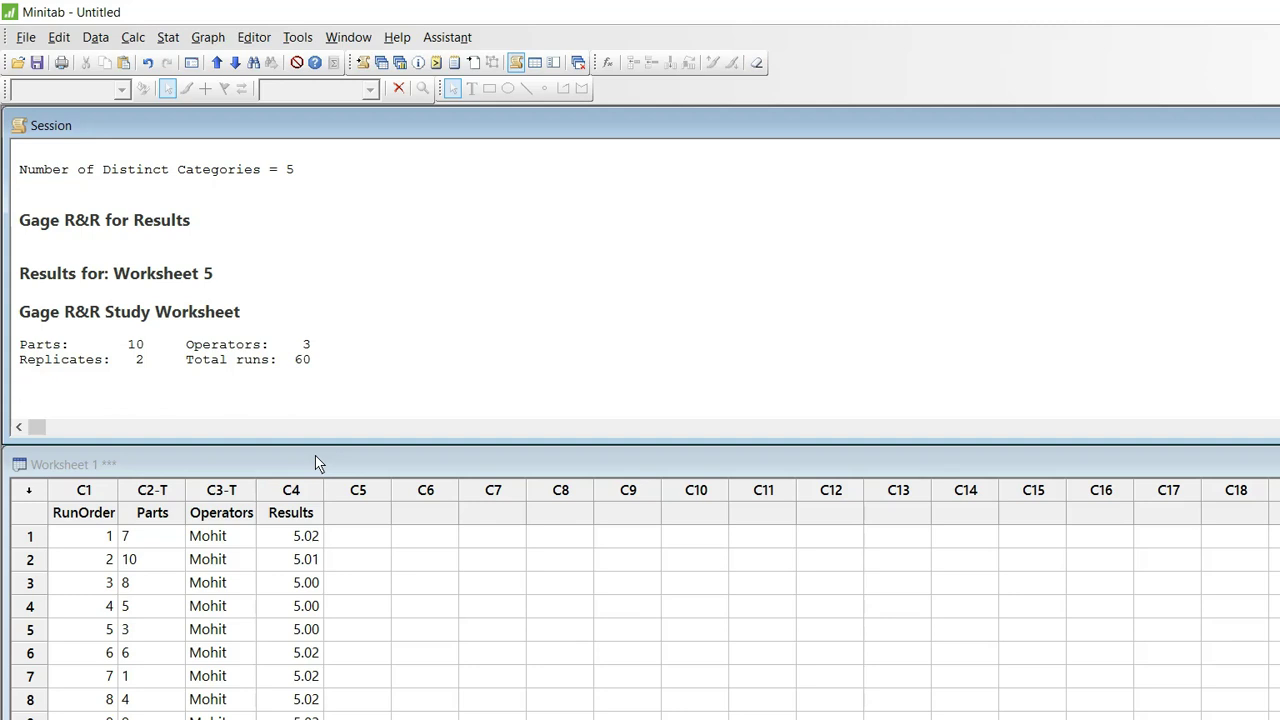
Launch Gage R&R Study (Crossed) from the Stat > Quality Tools > Gage Study menu.
click(138, 38)
mouse_move(155, 145)
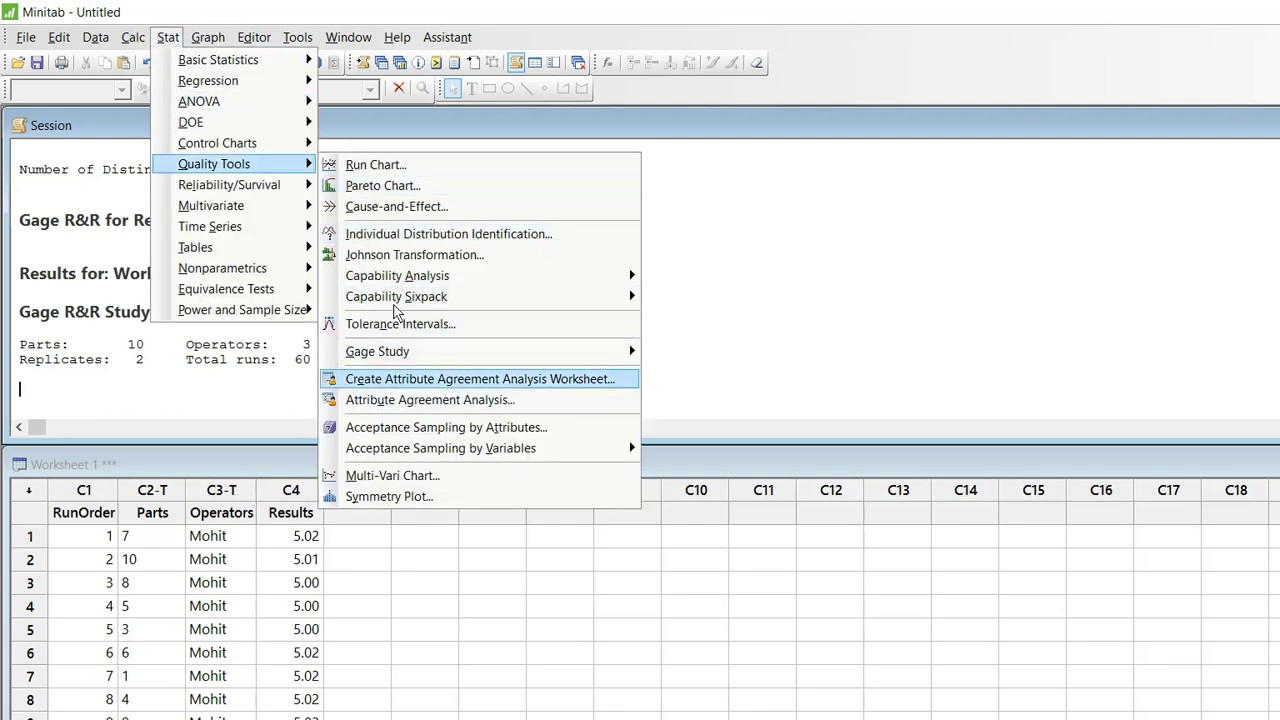
key(Up)
key(Right)
key(Down)
key(Down)
key(Down)
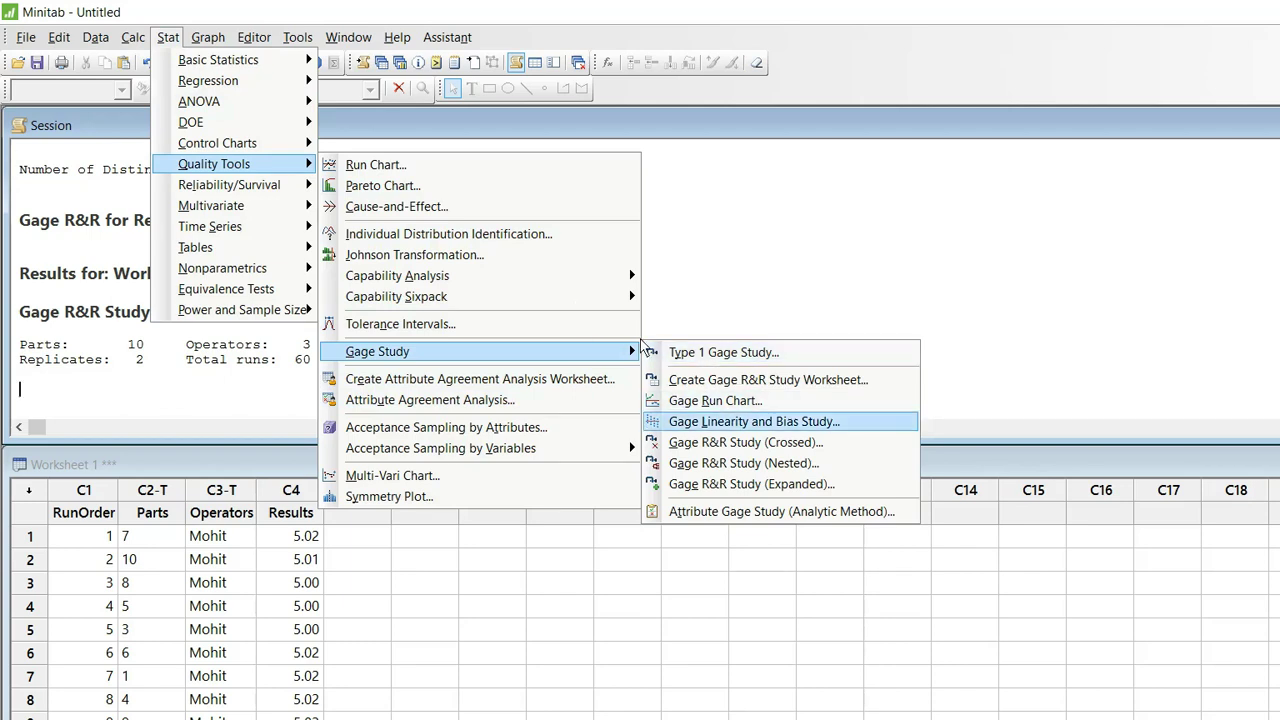
key(Down)
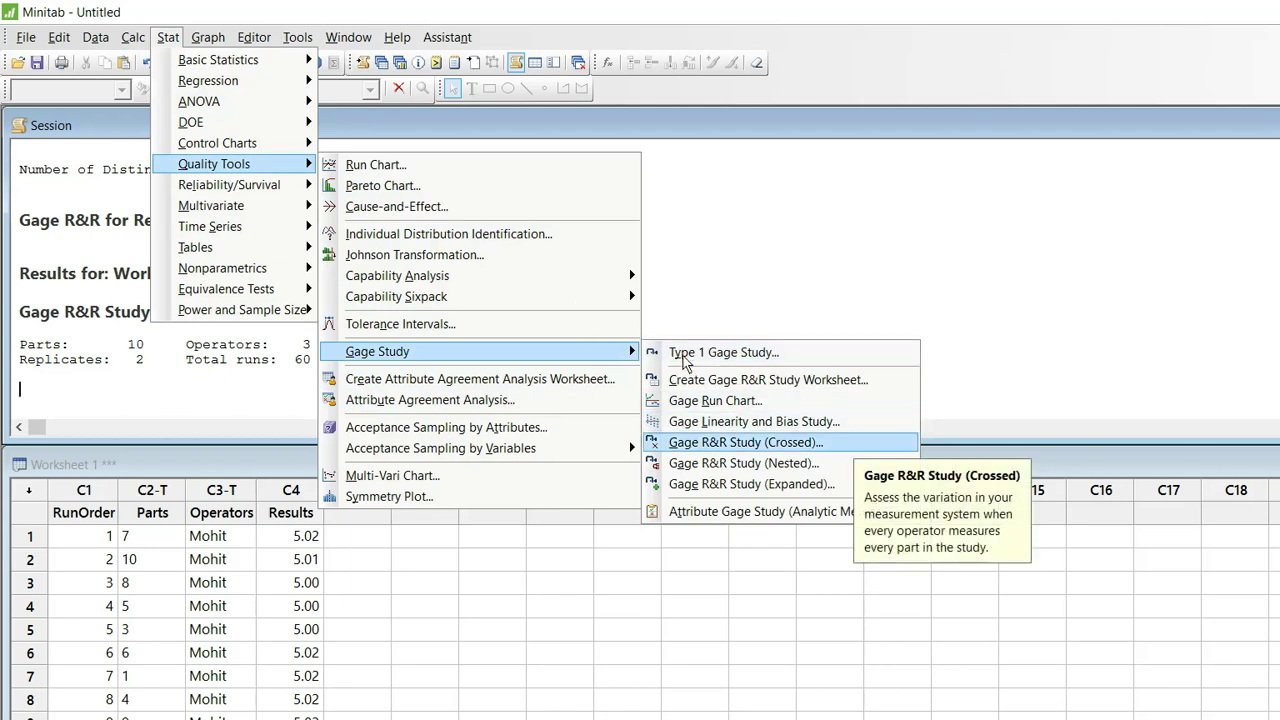
key(Return)
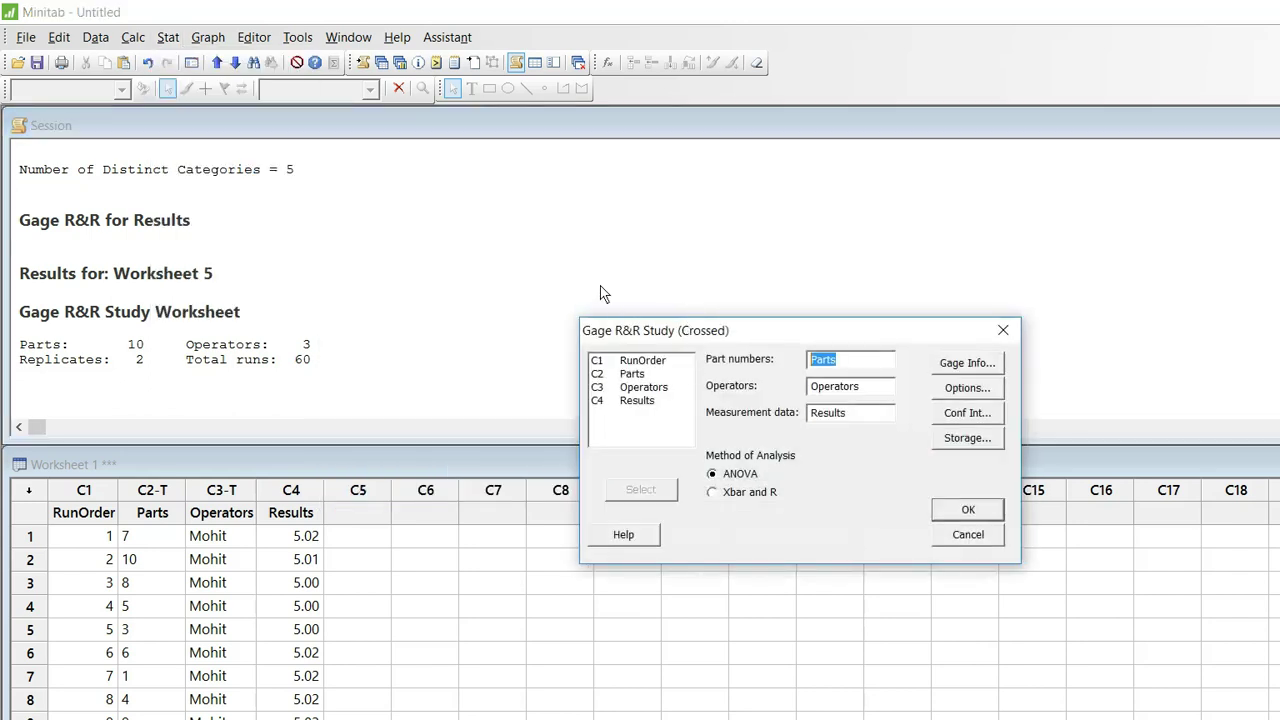
Assign Parts, Operators and Results as part, operator and measurement columns, then bring up ANOVA options.
key(Tab)
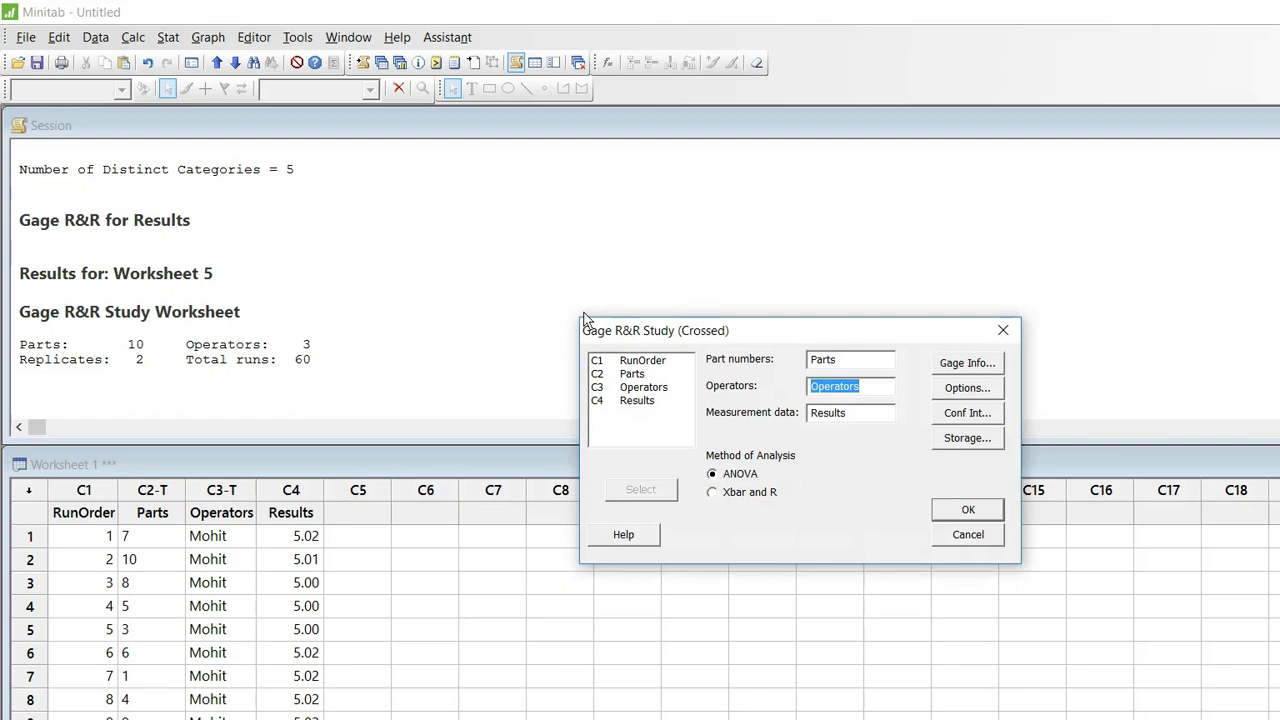
key(shift+Tab)
key(Tab)
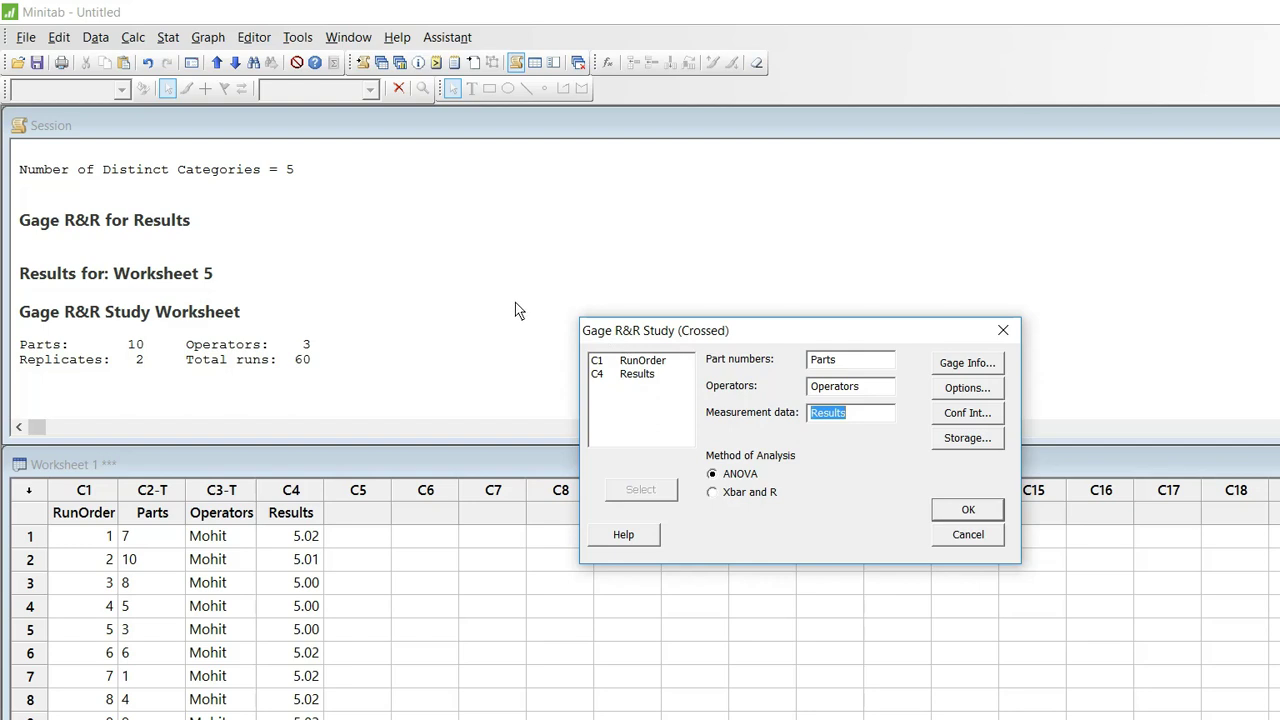
key(Tab)
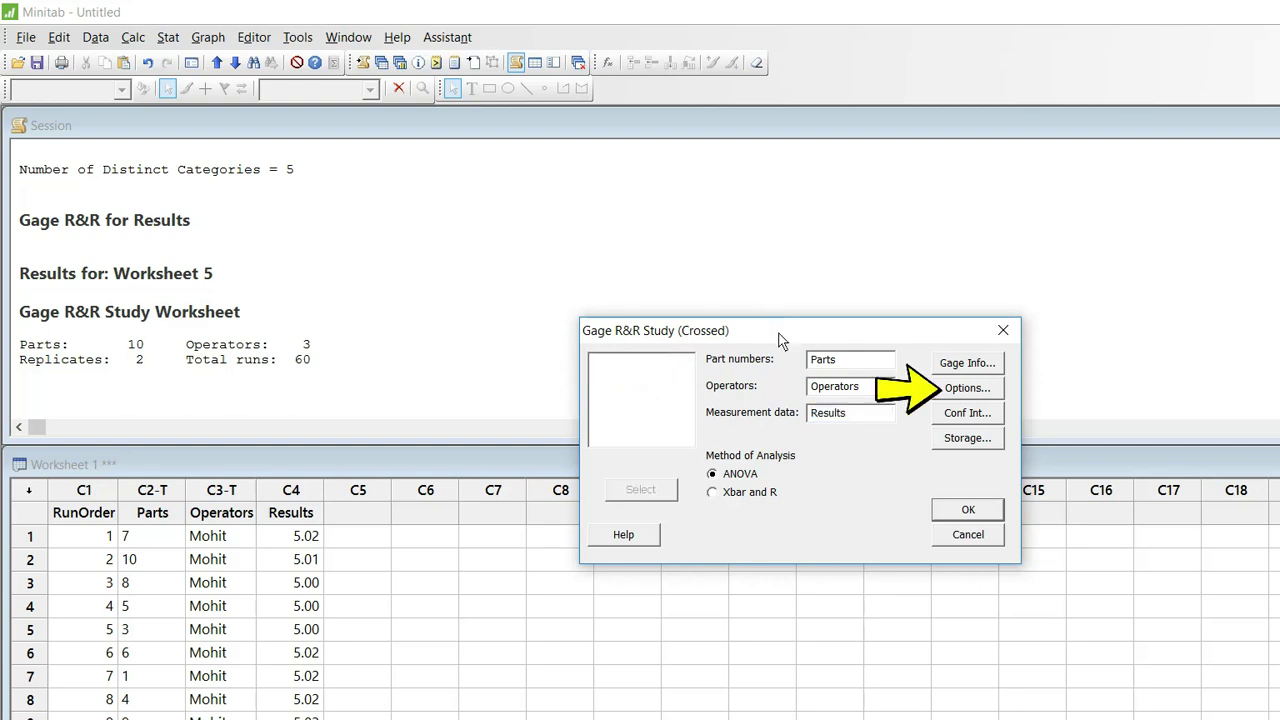
key(alt+p)
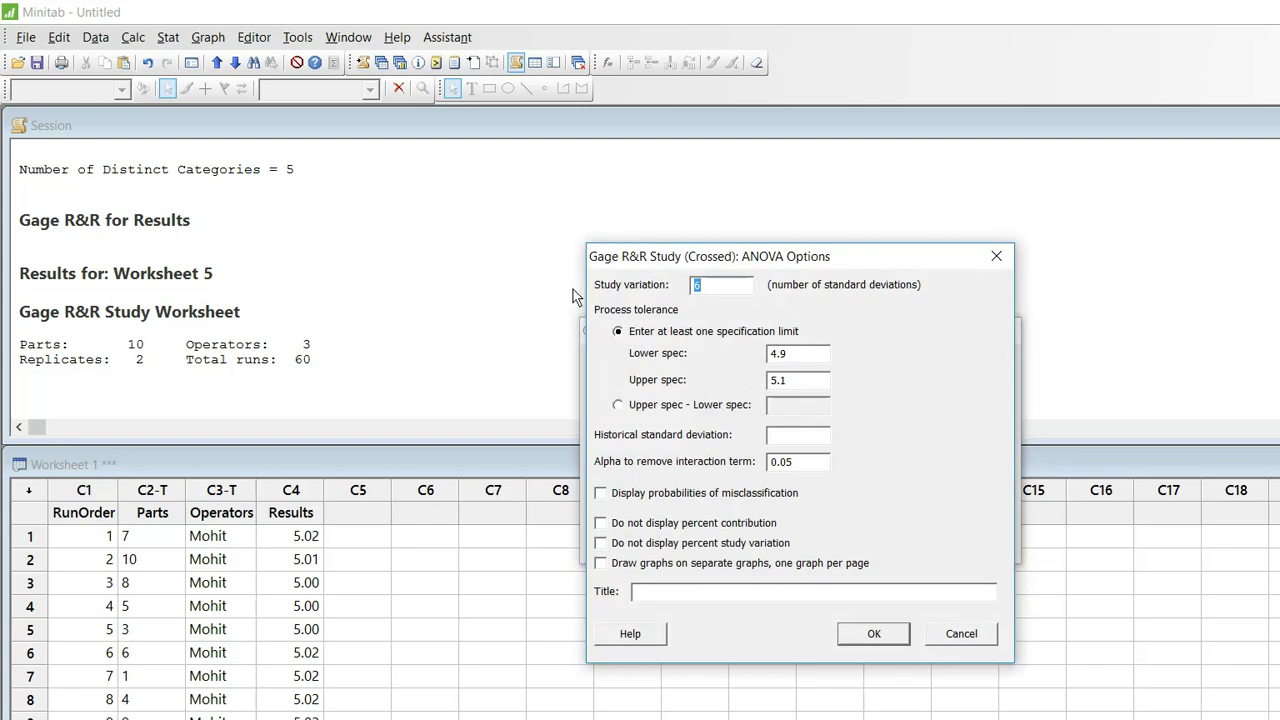
Set lower spec 4.9 and upper spec 5.1 in the ANOVA options and confirm.
key(Tab)
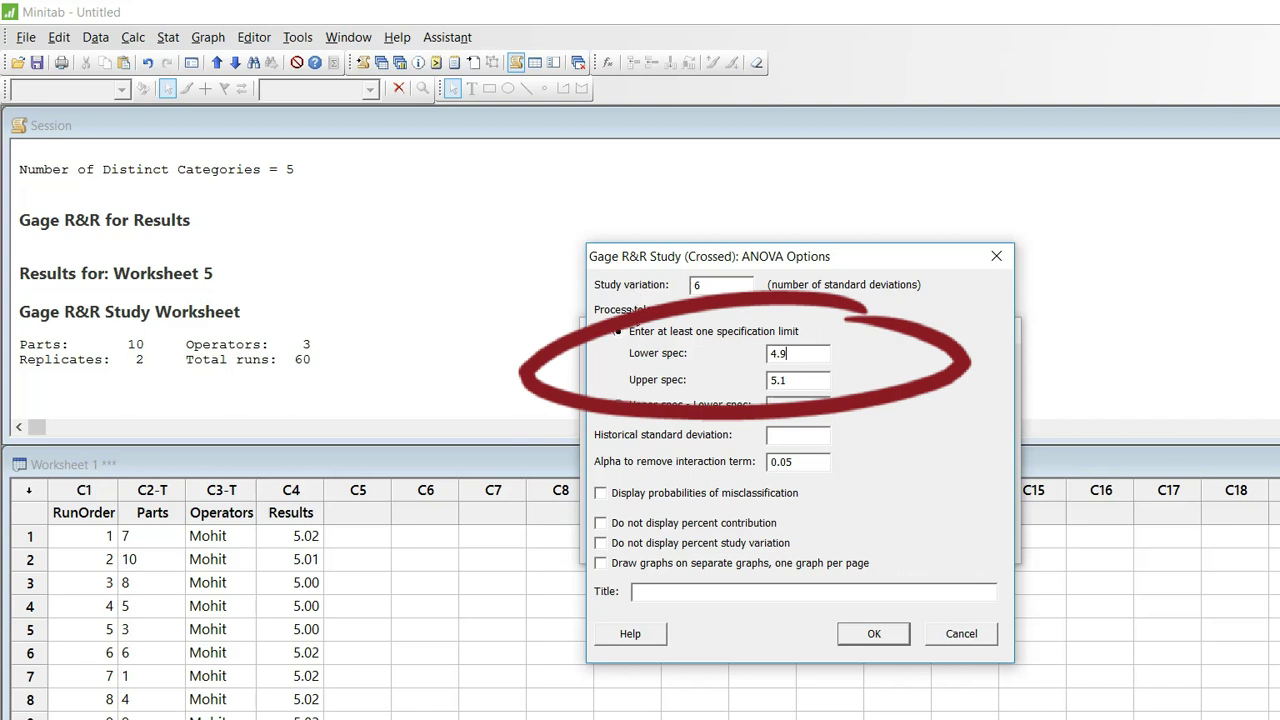
key(Tab)
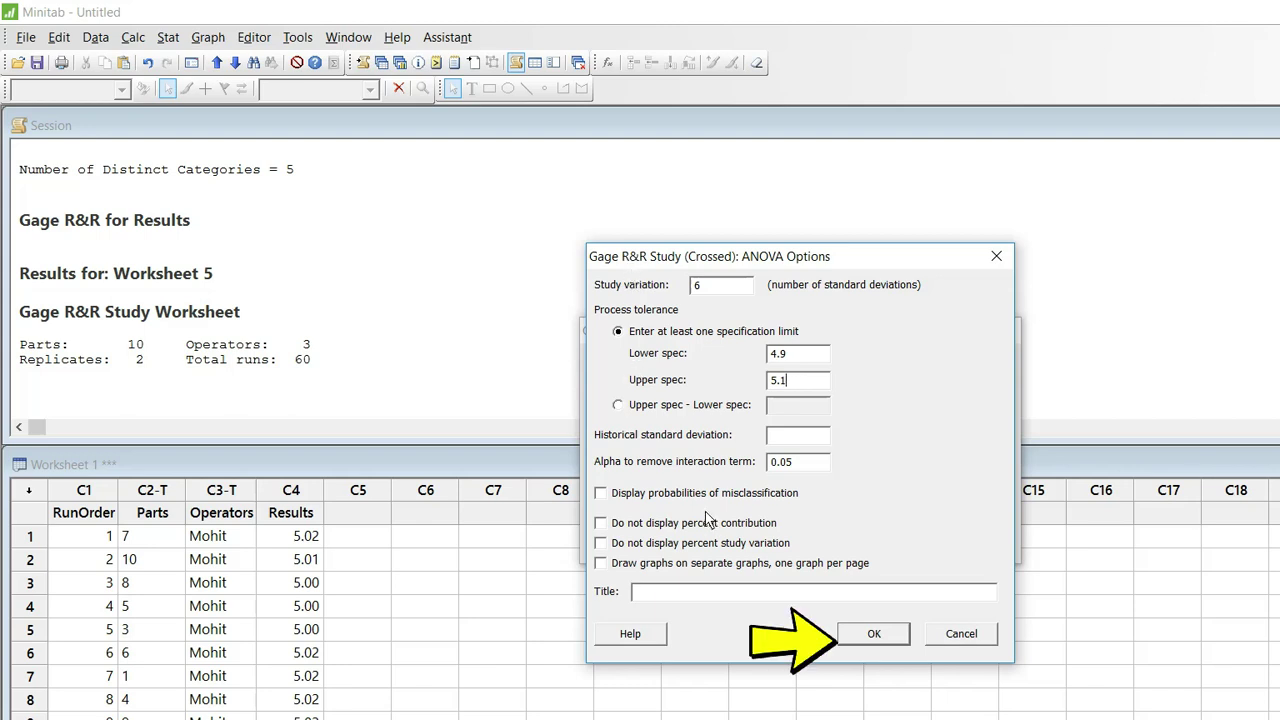
key(Return)
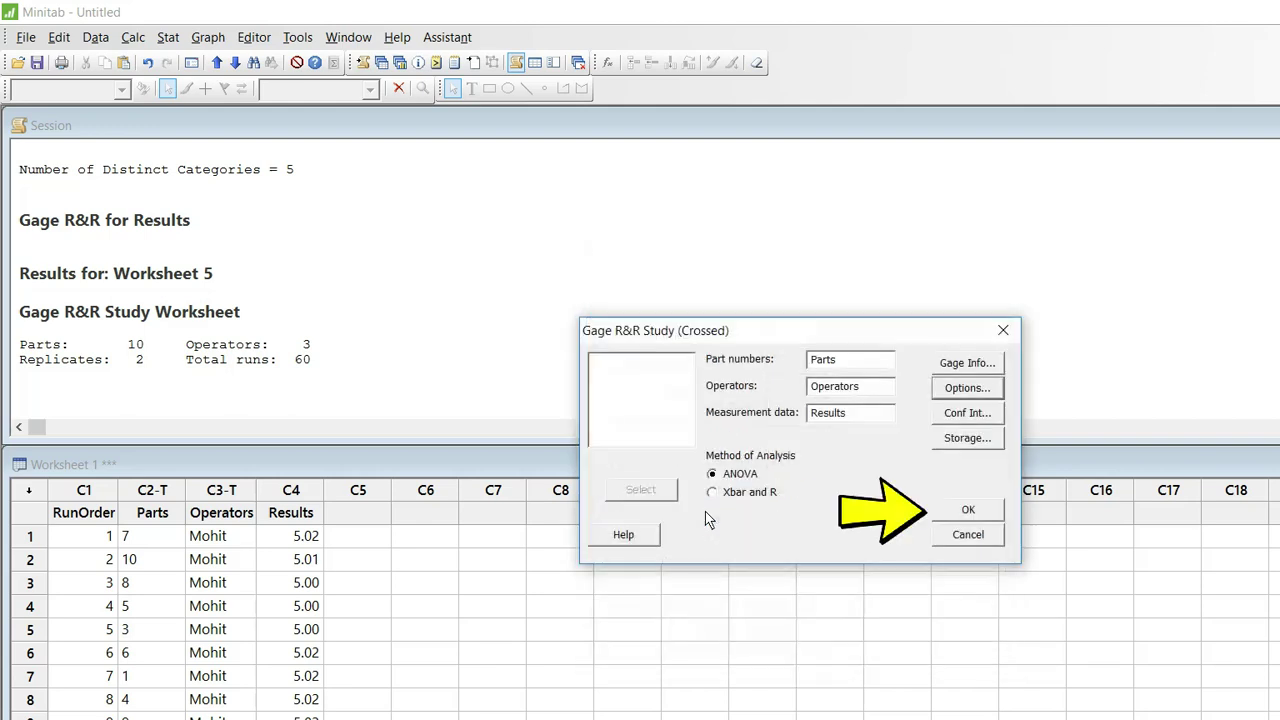
Run the crossed study and move the report window to show its graphs.
key(Return)
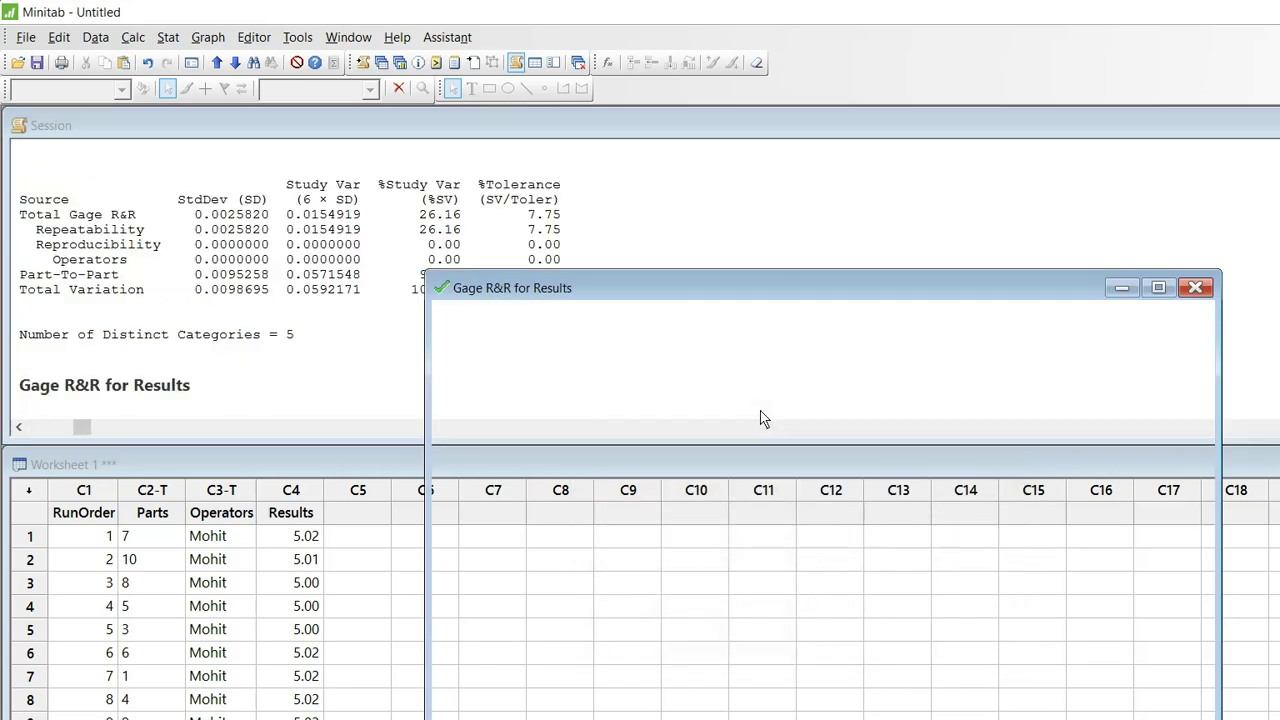
drag(635, 285, 752, 145)
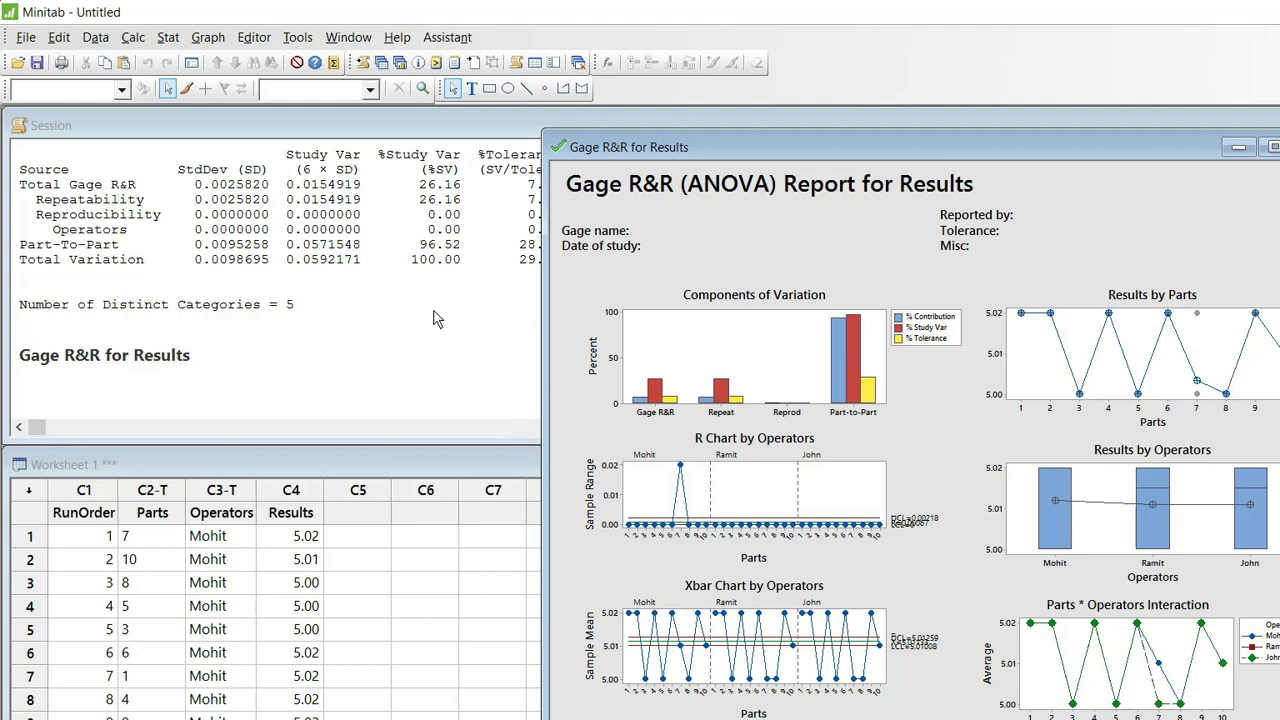
Show the session's %Tolerance results, then reveal all four traffic-light acceptance criteria on the slide.
click(398, 305)
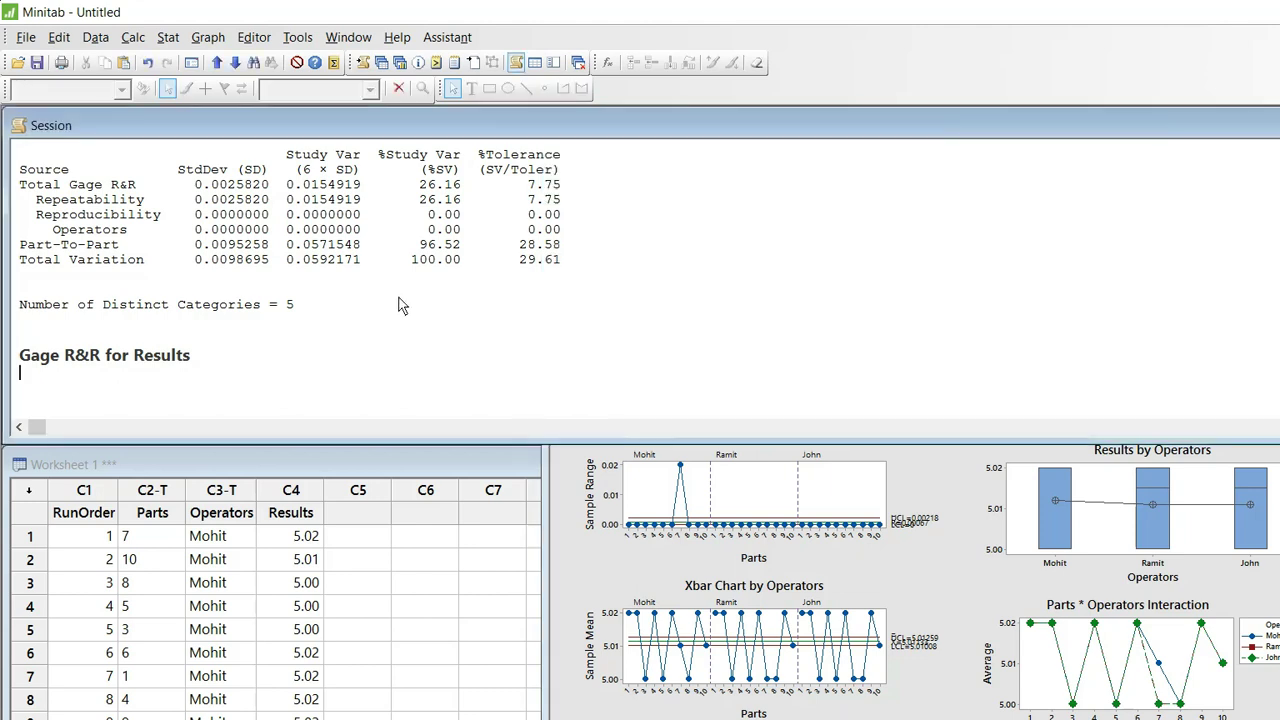
scroll(400, 297, up, 1)
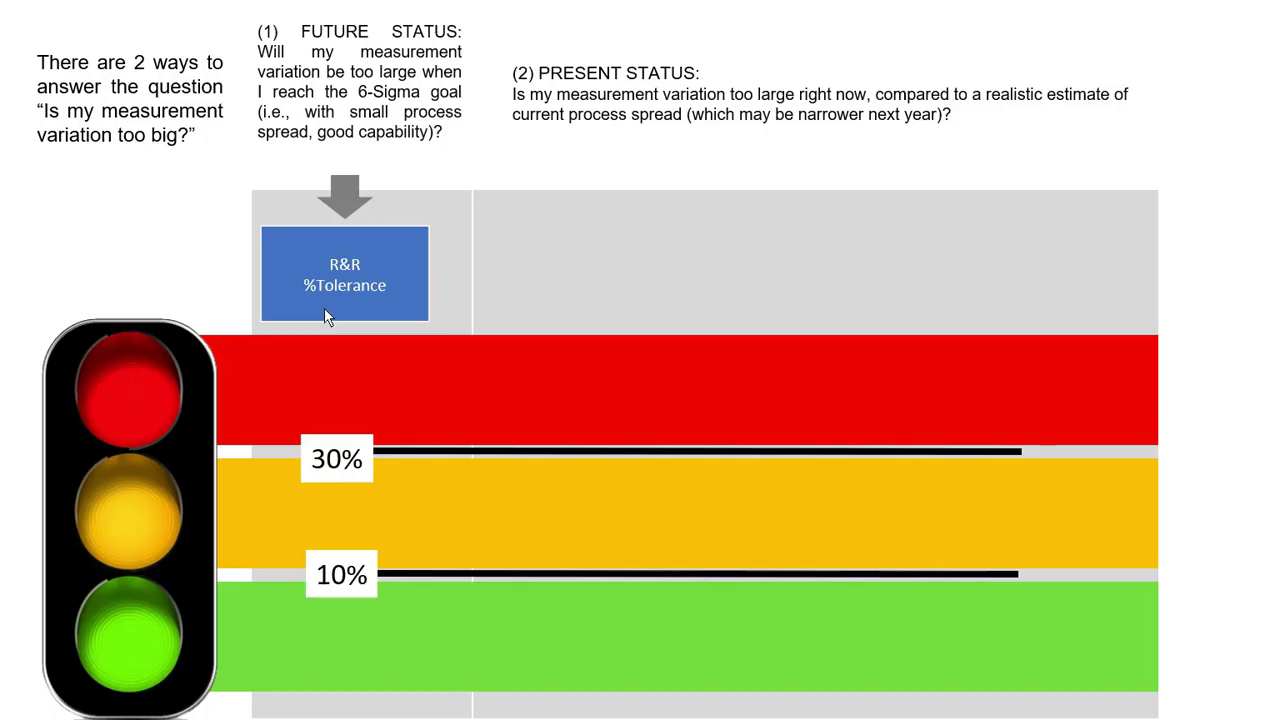
key(Page_Down)
key(Page_Up)
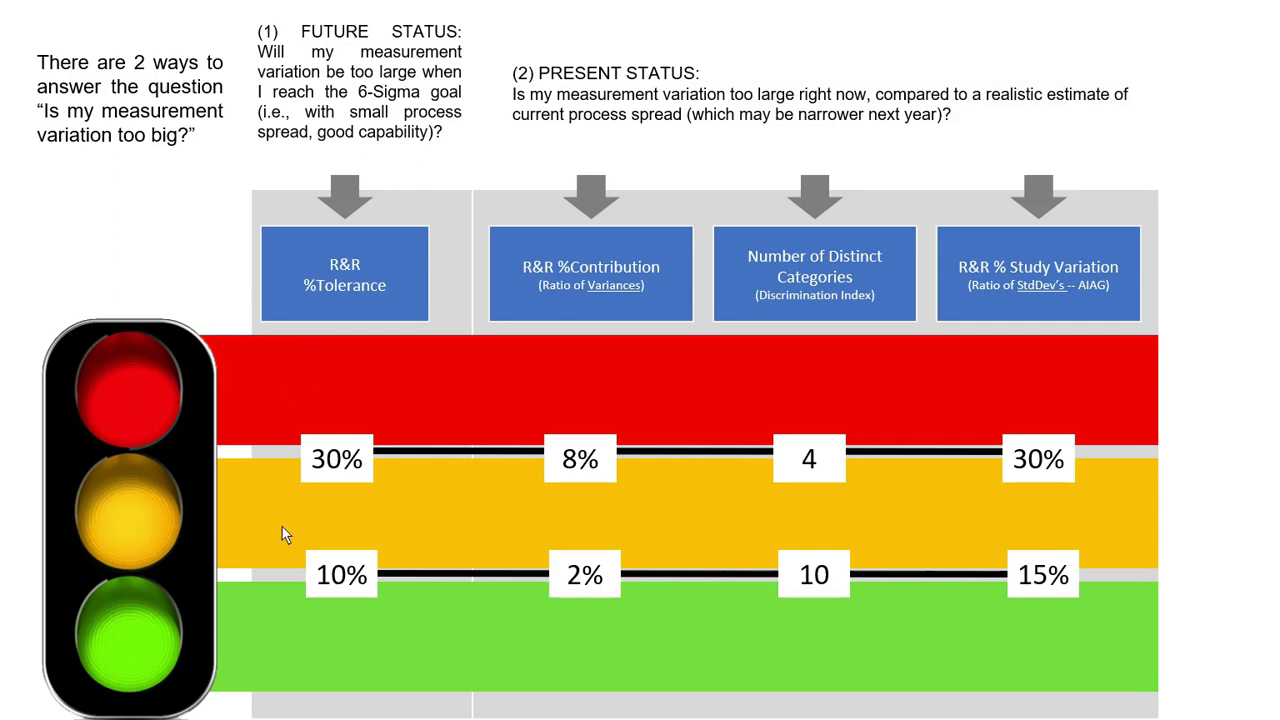
key(alt+Tab)
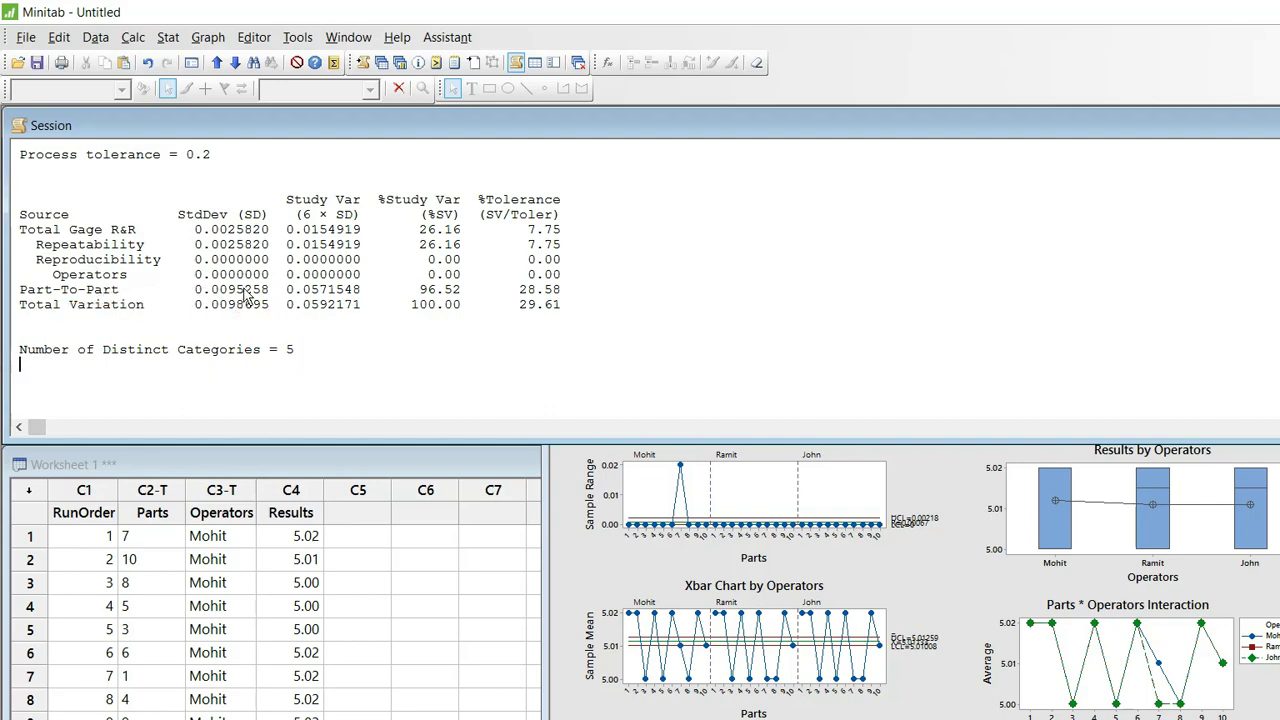
key(alt+Tab)
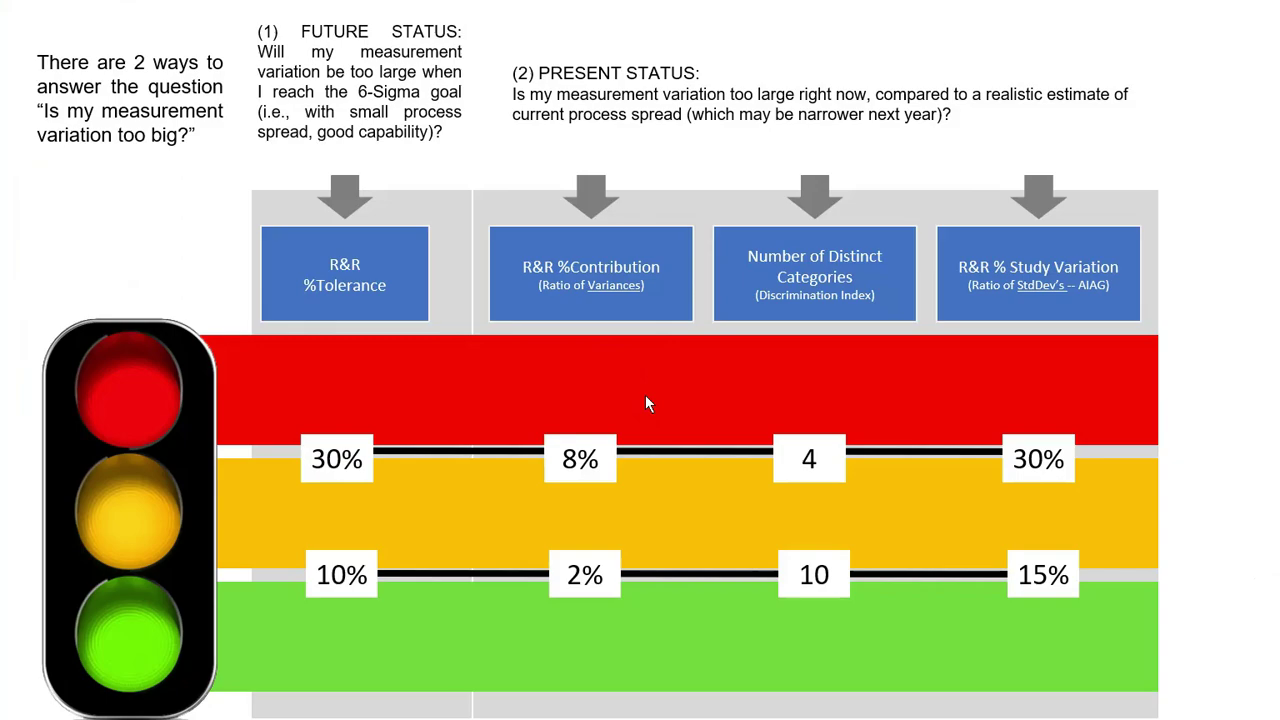
key(alt+Tab)
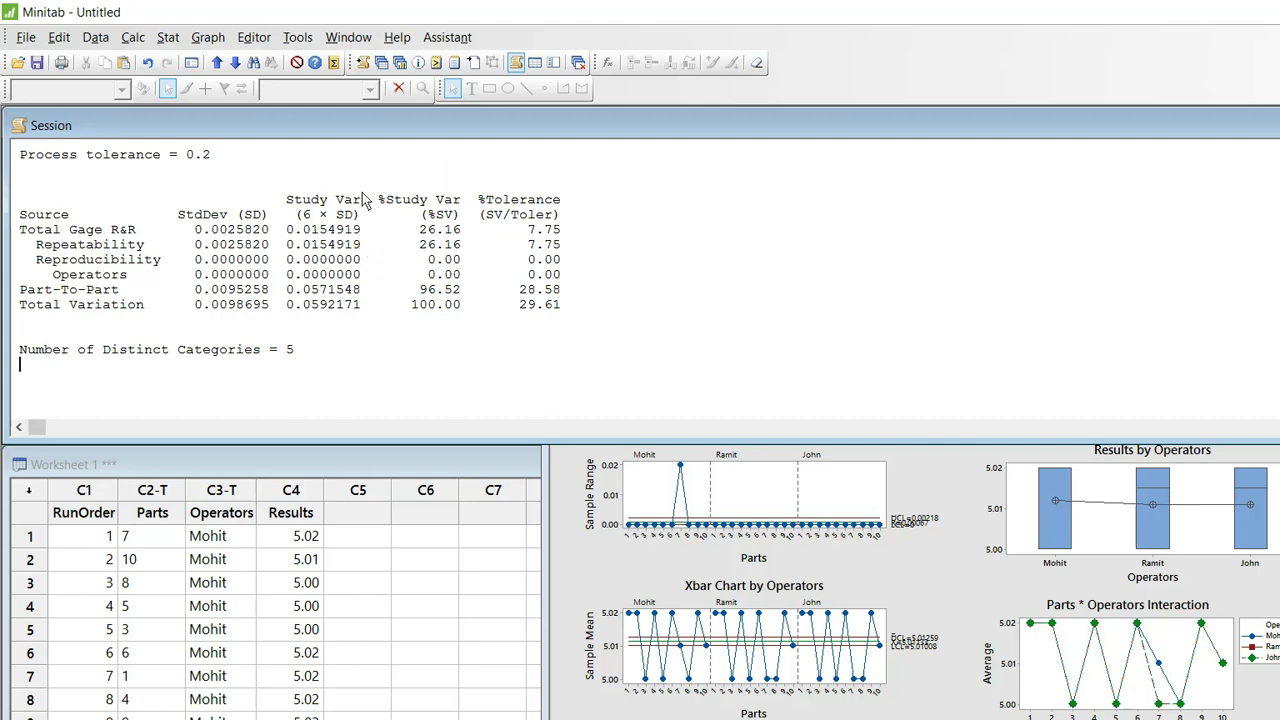
key(alt+Tab)
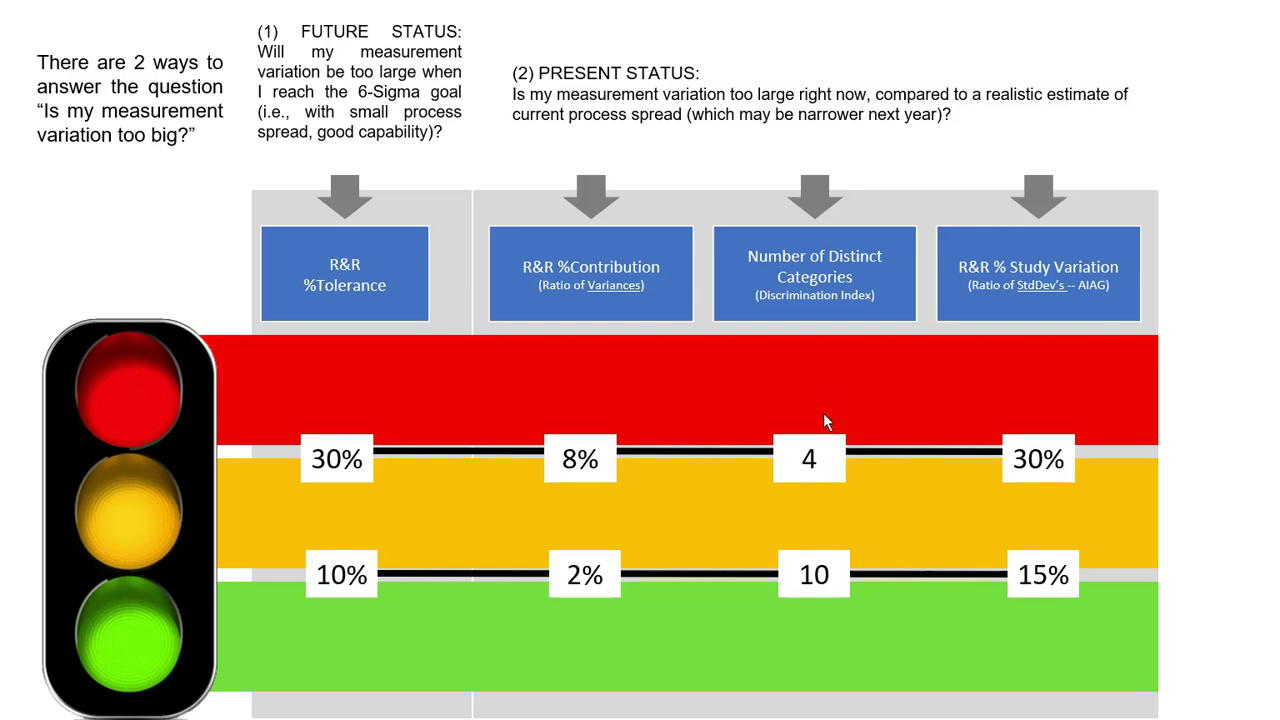
key(alt+Tab)
scroll(485, 201, up, 1)
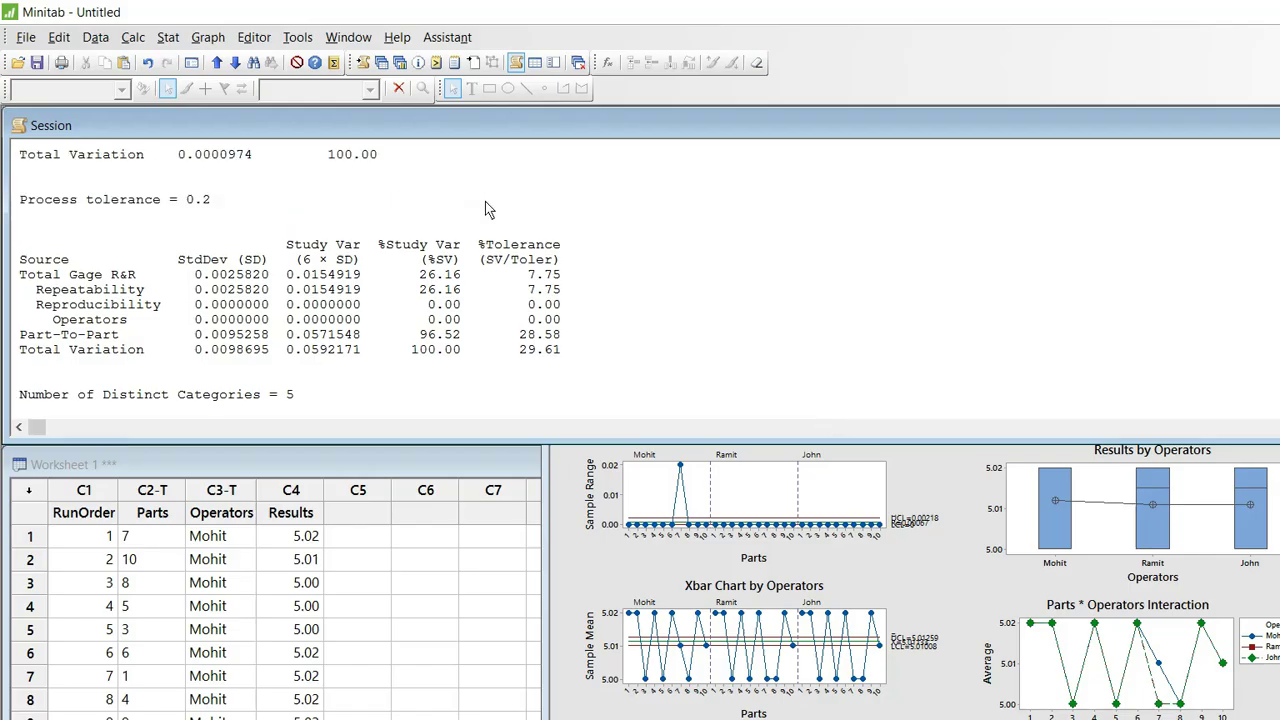
scroll(485, 205, up, 4)
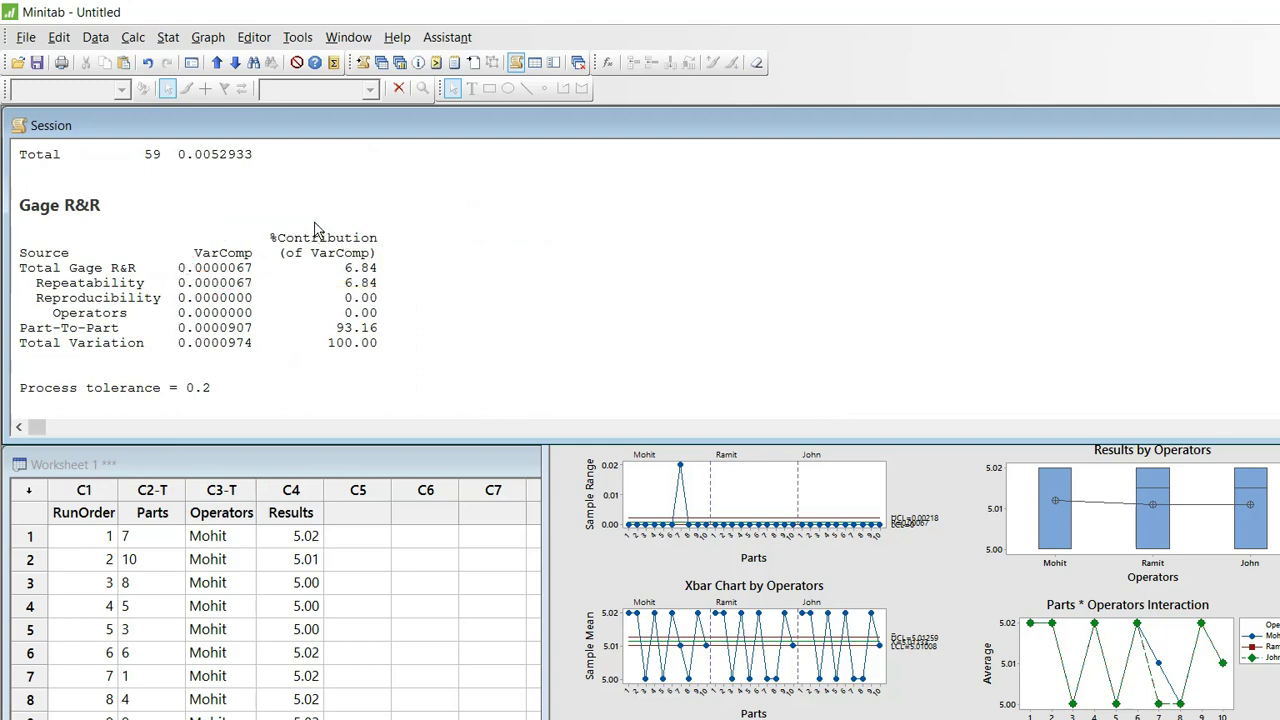
key(alt+Tab)
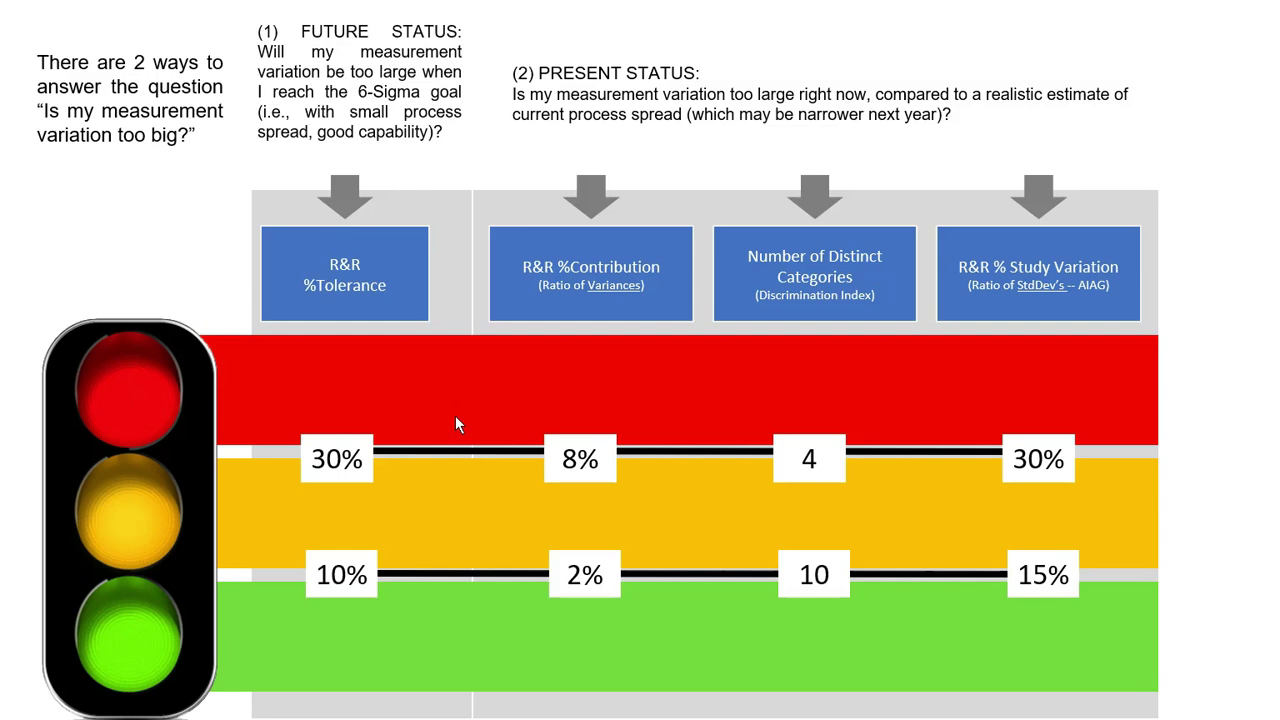
key(alt+Tab)
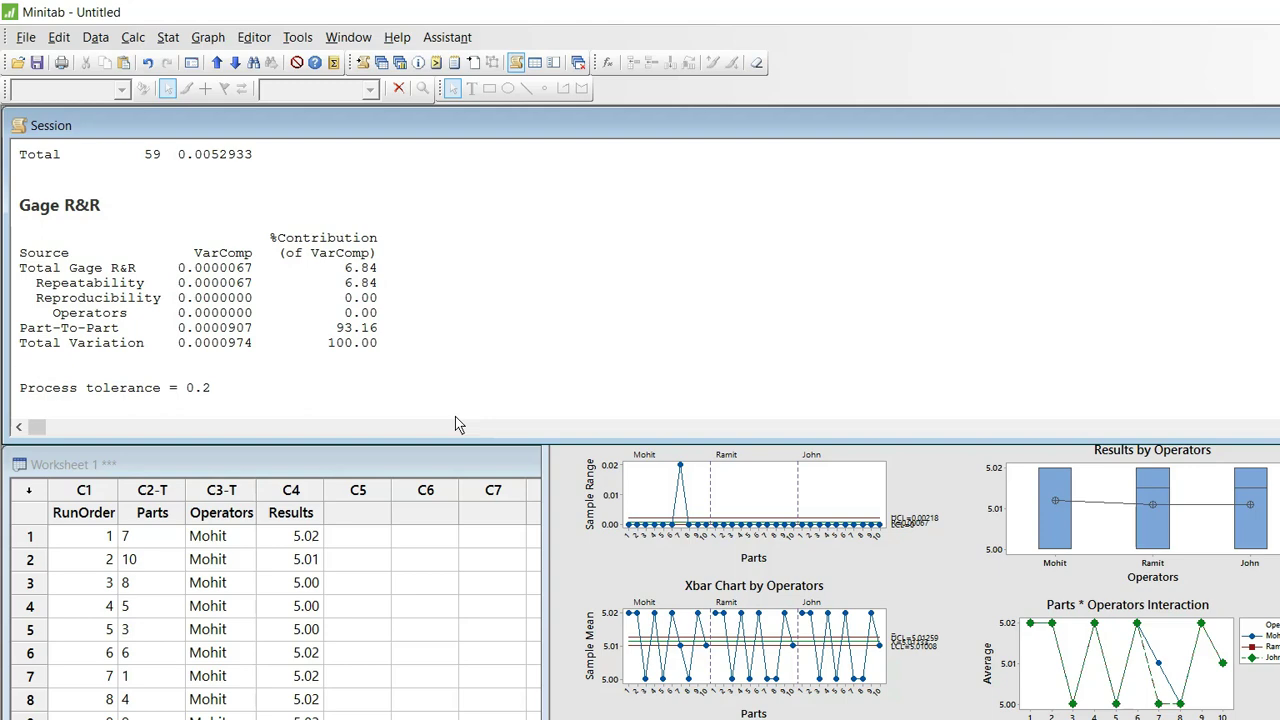
key(alt+Tab)
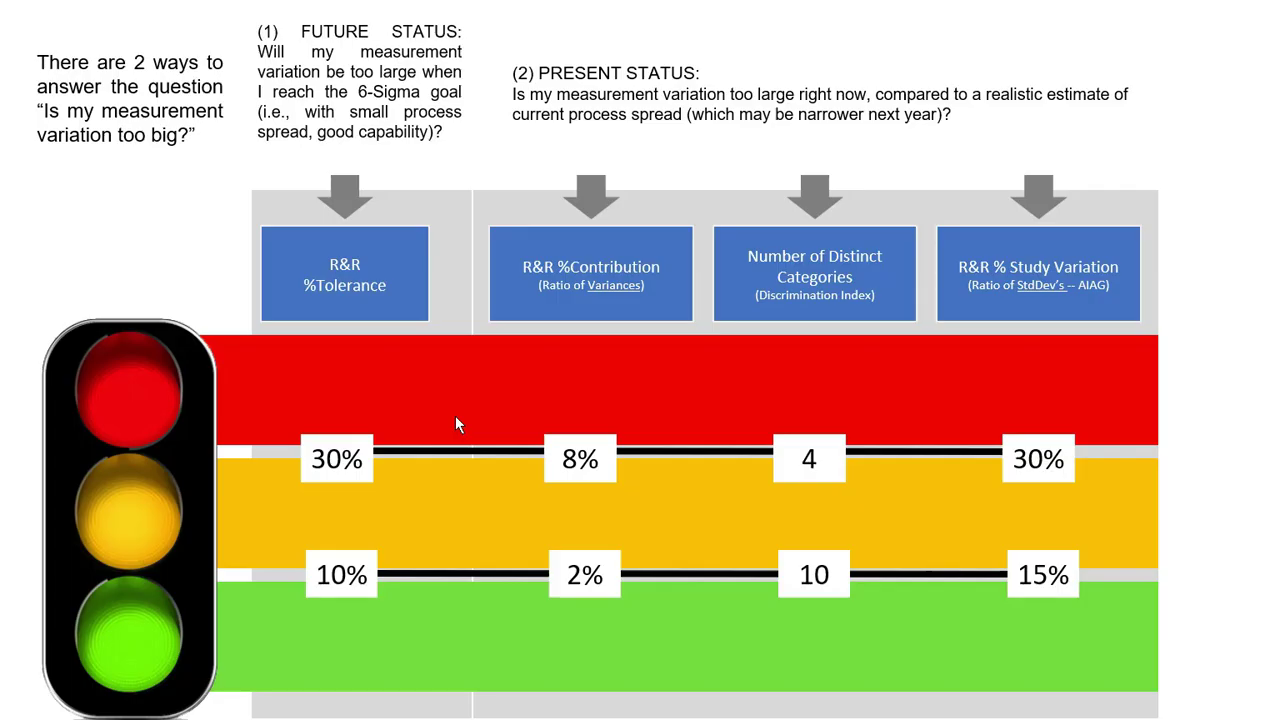